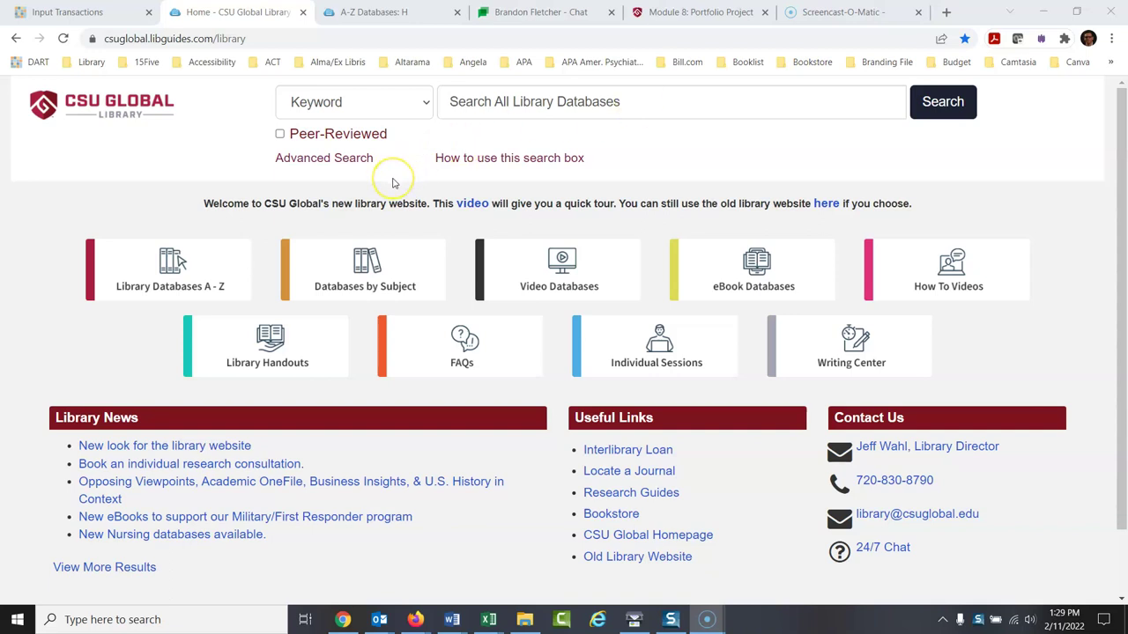
- Open the library's advanced search and search all databases for the exact phrase "project management" in quotation marks
left_click(323, 162)
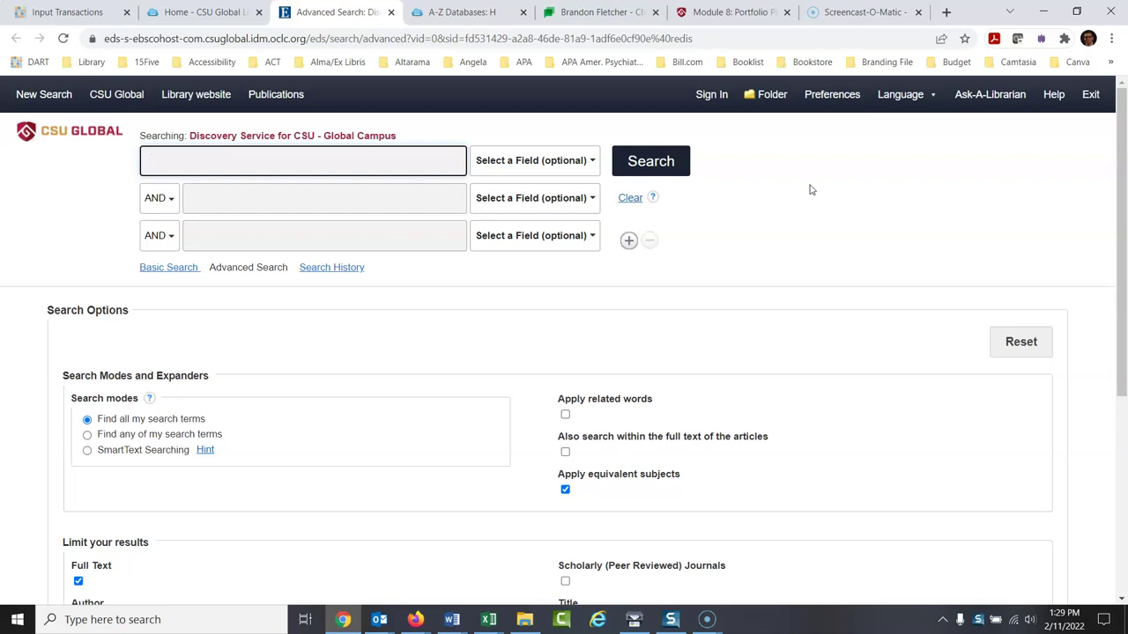
type("\"proje")
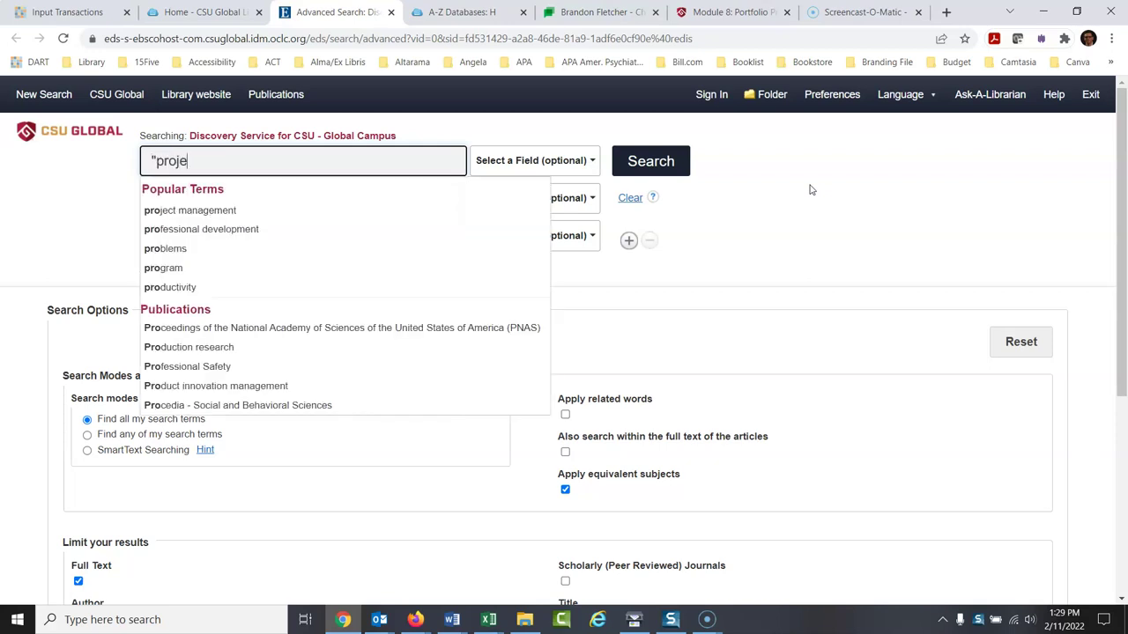
type("ct mana")
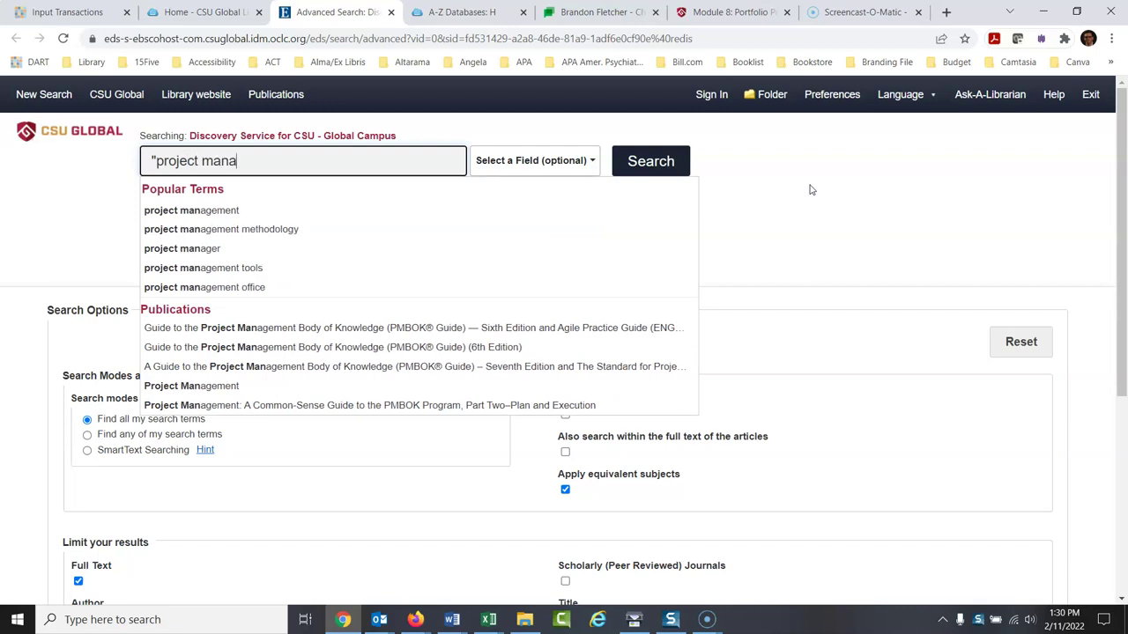
type("gement")
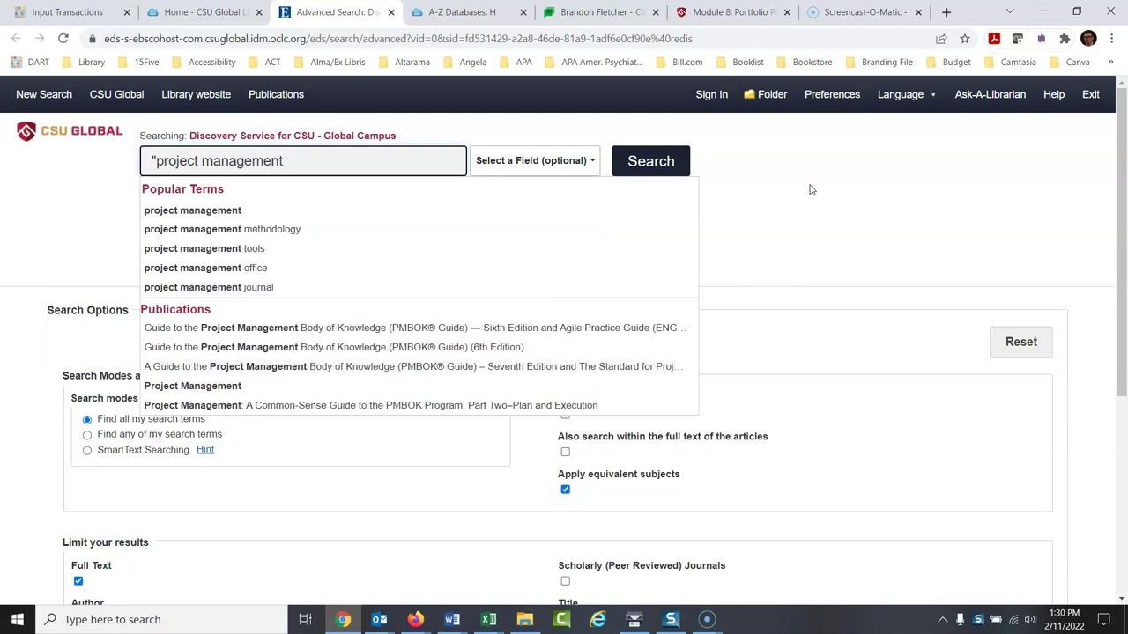
type("\"")
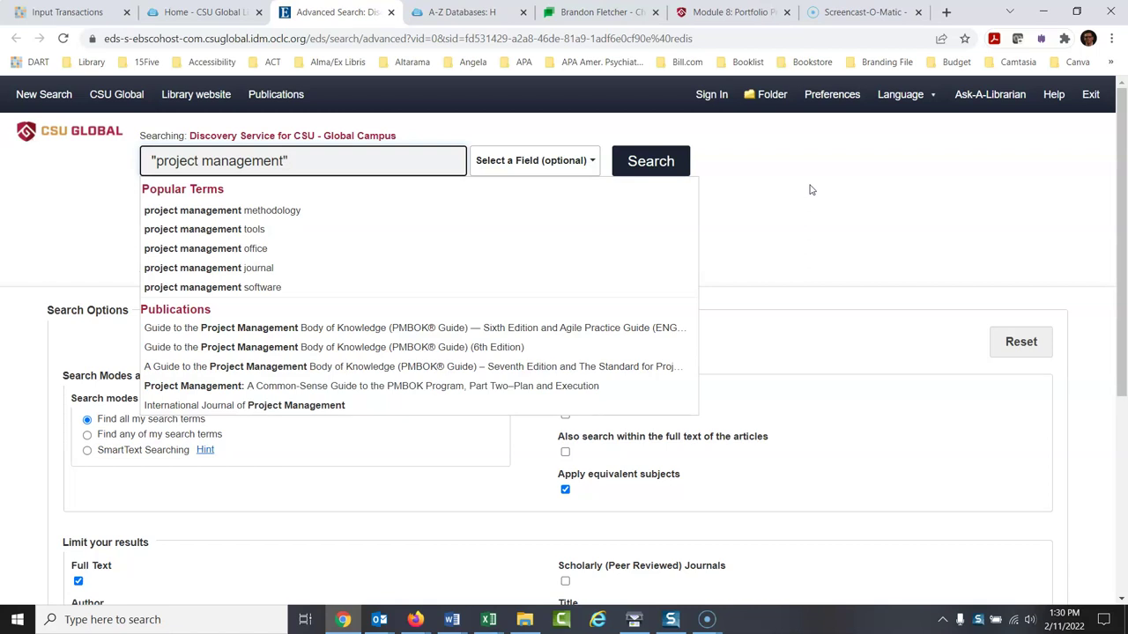
key("Return")
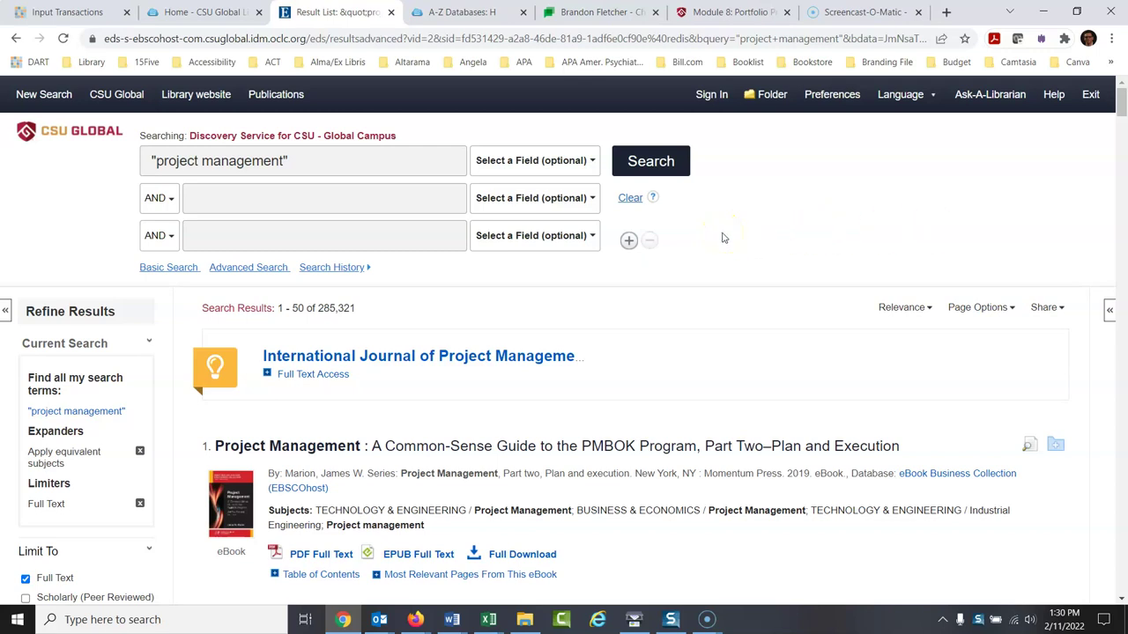
- Add certification as a second search term combined with AND, and rerun the search
left_click(248, 201)
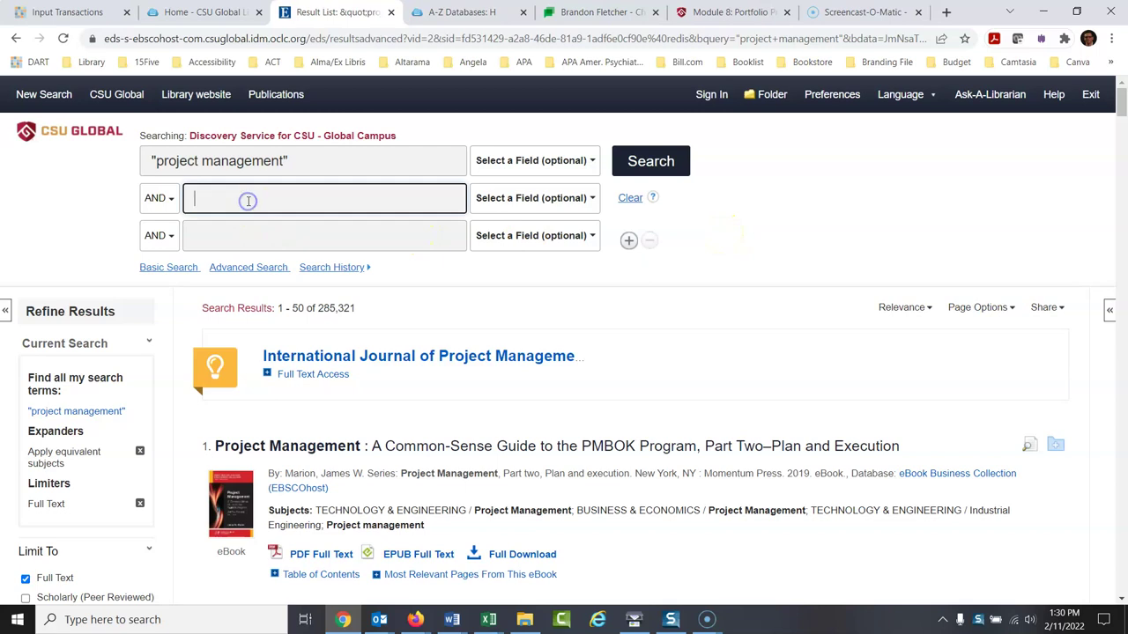
type("cer")
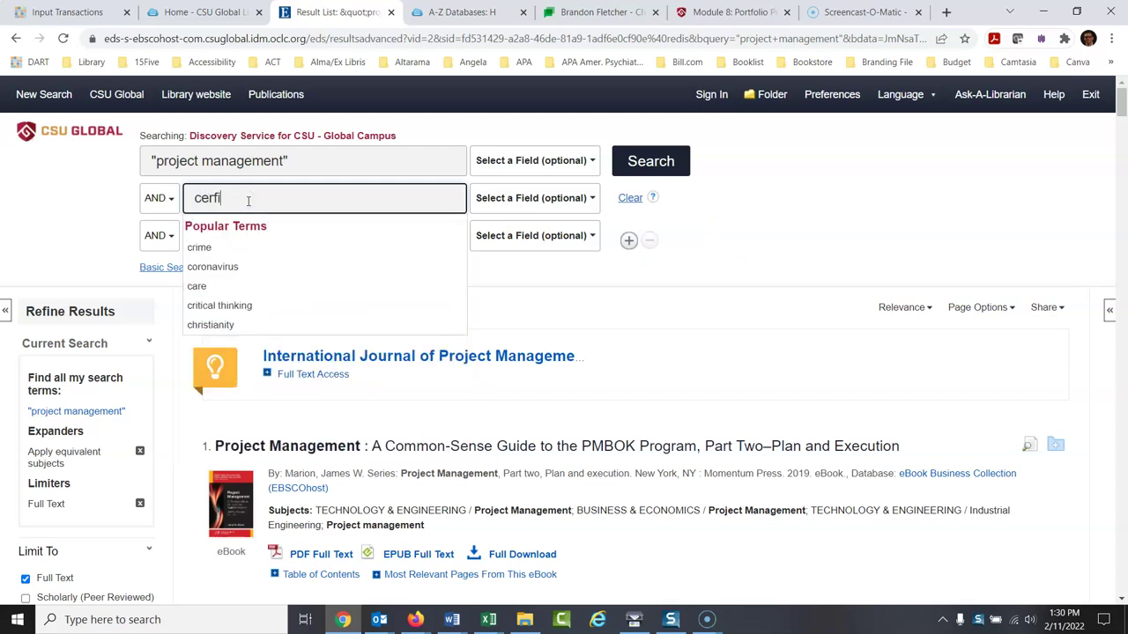
type("tifciation")
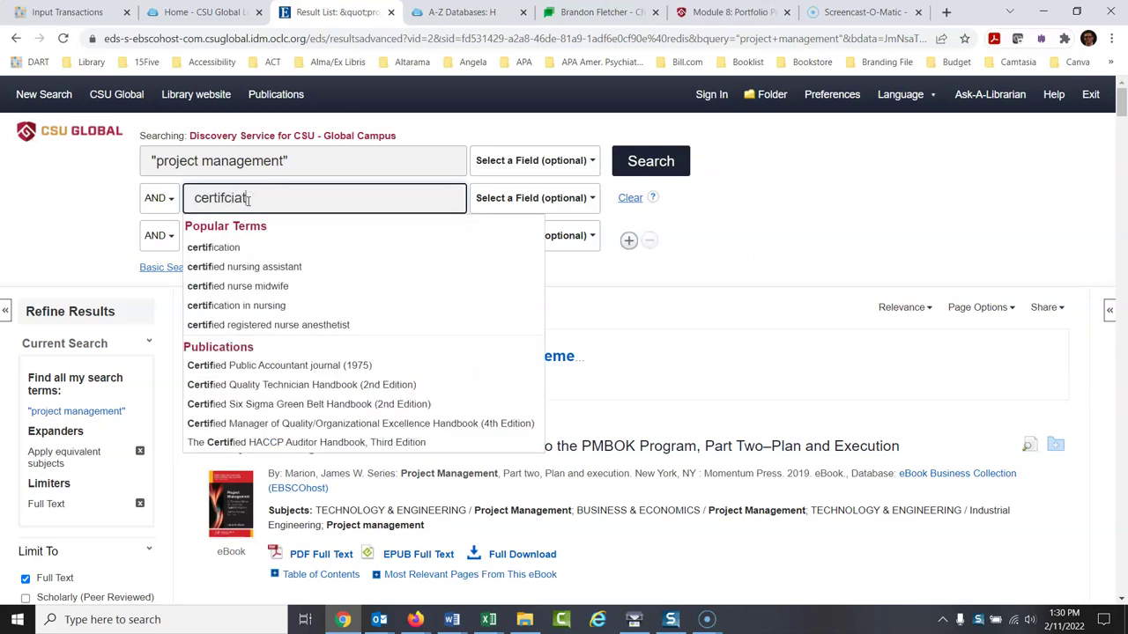
key("BackSpace")
key("BackSpace")
key("BackSpace")
key("BackSpace")
key("BackSpace")
key("BackSpace")
key("BackSpace")
type("ication")
key("Return")
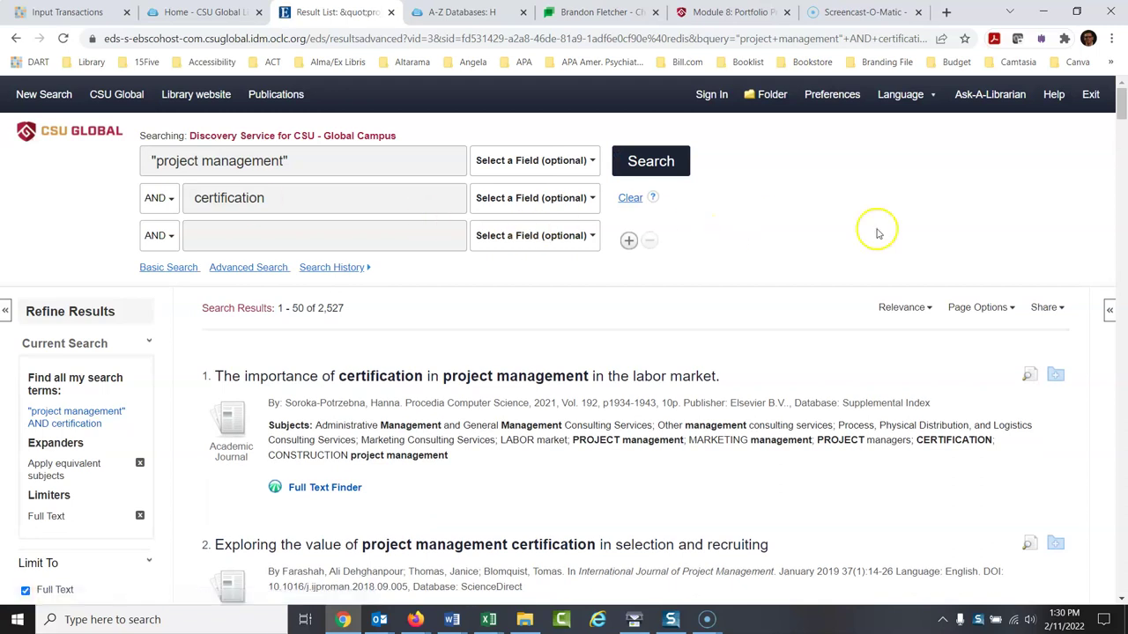
- Limit the results to publication dates starting from 2016
left_click_drag(1121, 101, 1123, 124)
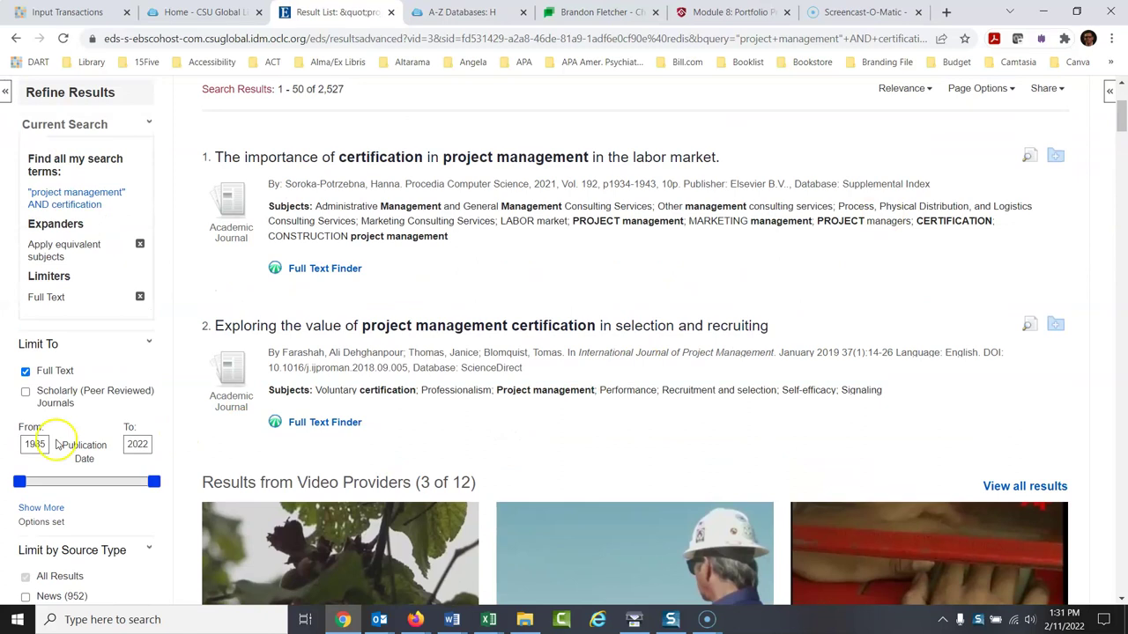
left_click_drag(48, 444, 4, 449)
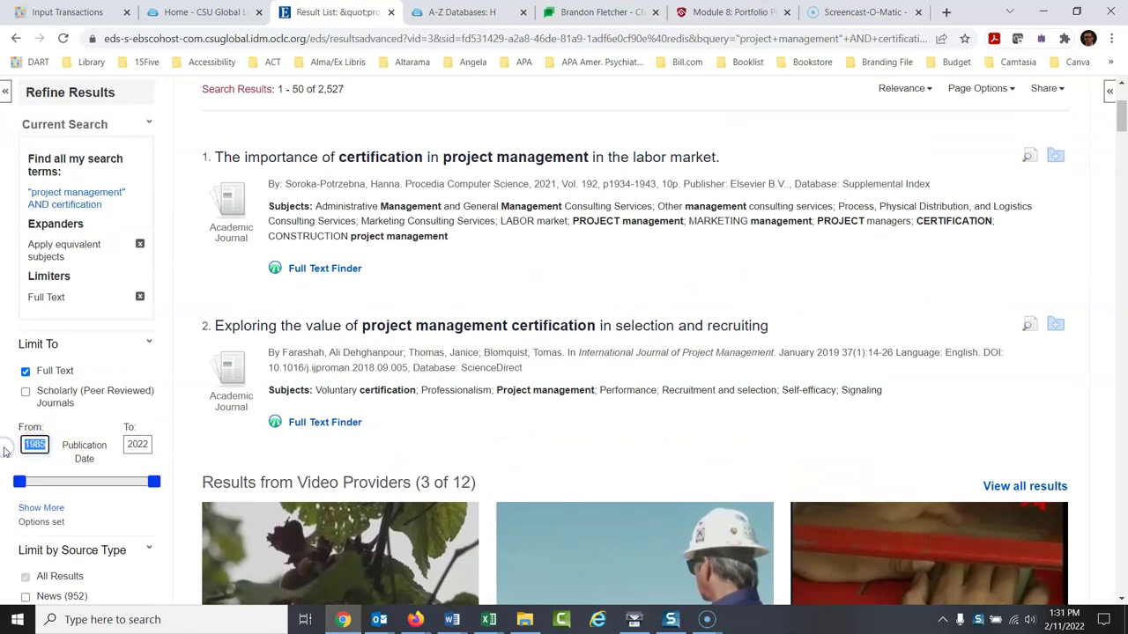
type("2016")
key("Return")
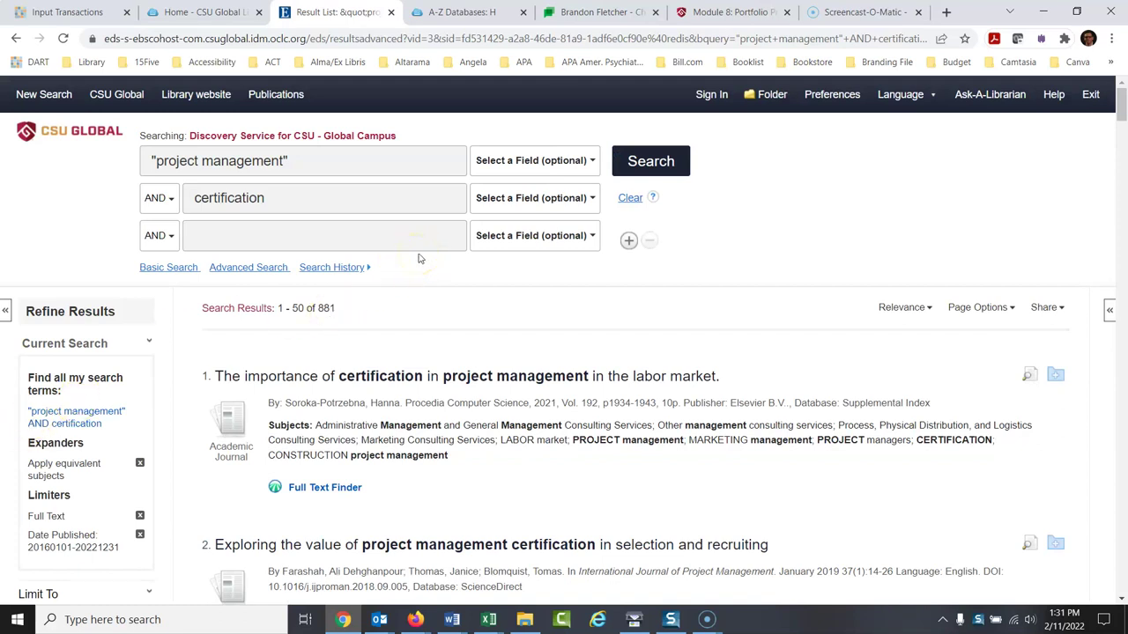
- Restrict the certification term to the TI Title field and rerun the search
left_click(553, 200)
left_click(494, 284)
left_click(674, 166)
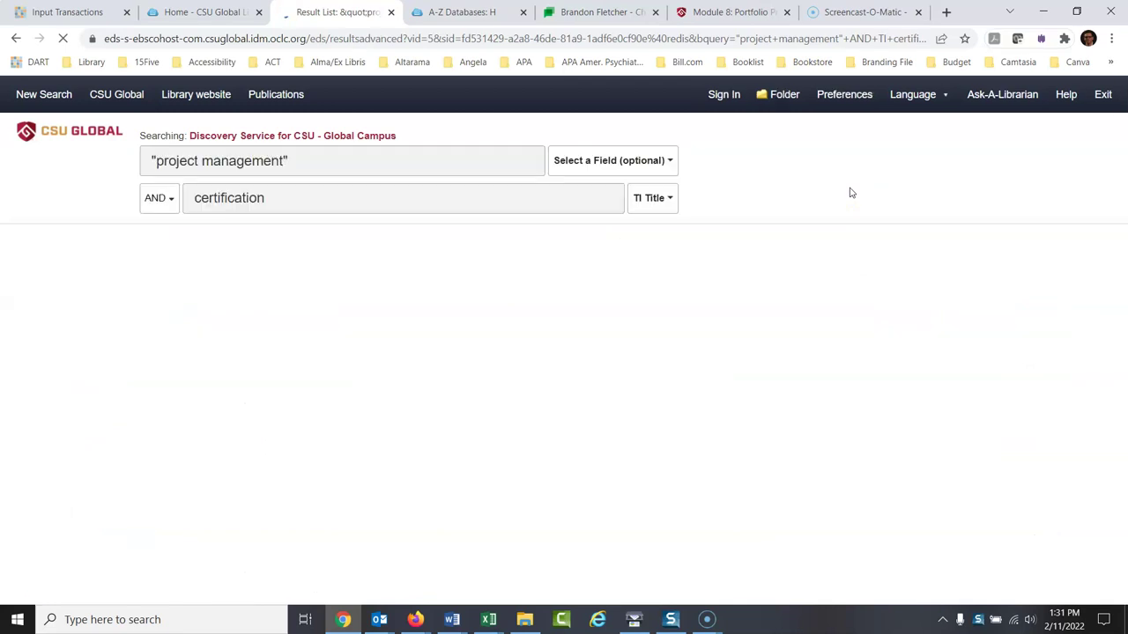
left_click(754, 265)
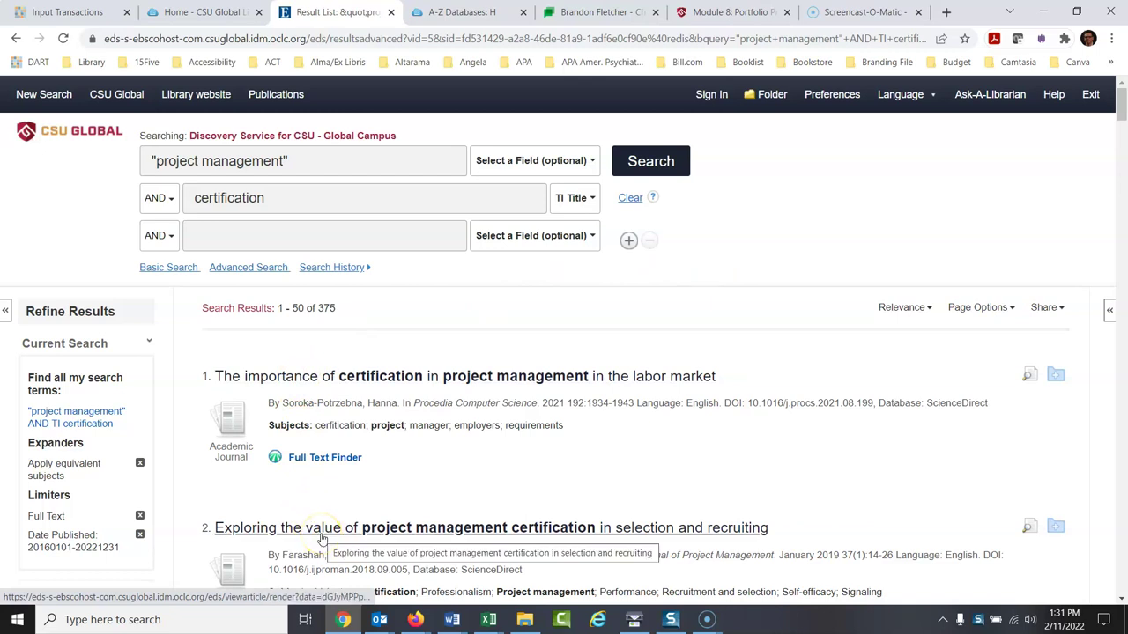
- Add "importan* or value or benefi* or necess*" as the third search line combined with AND, and rerun the search
left_click(263, 240)
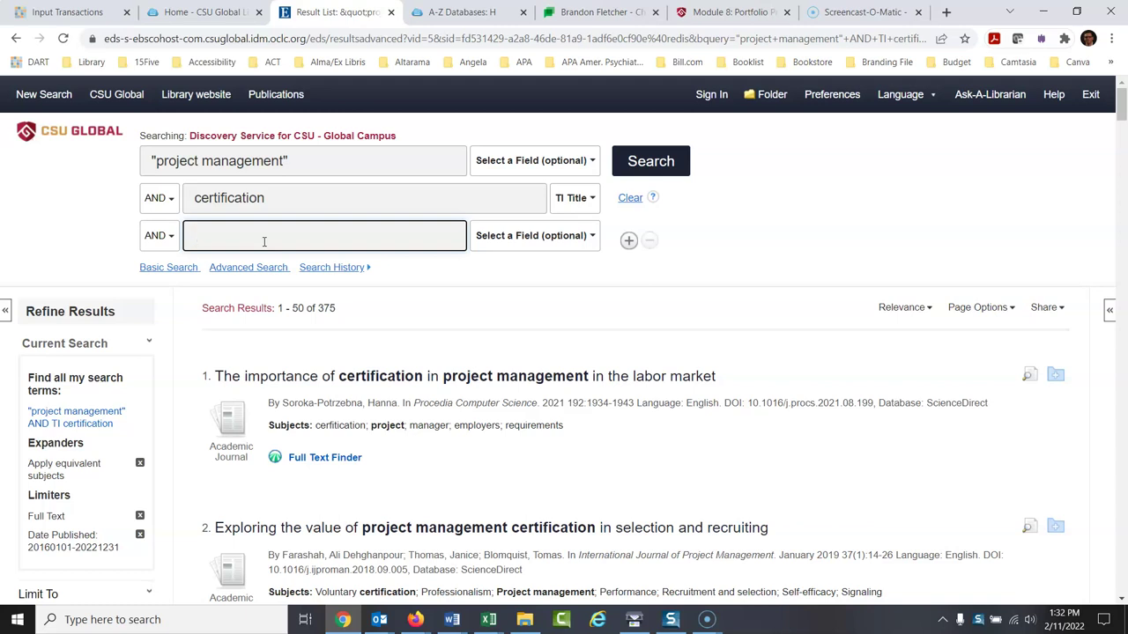
type("impor")
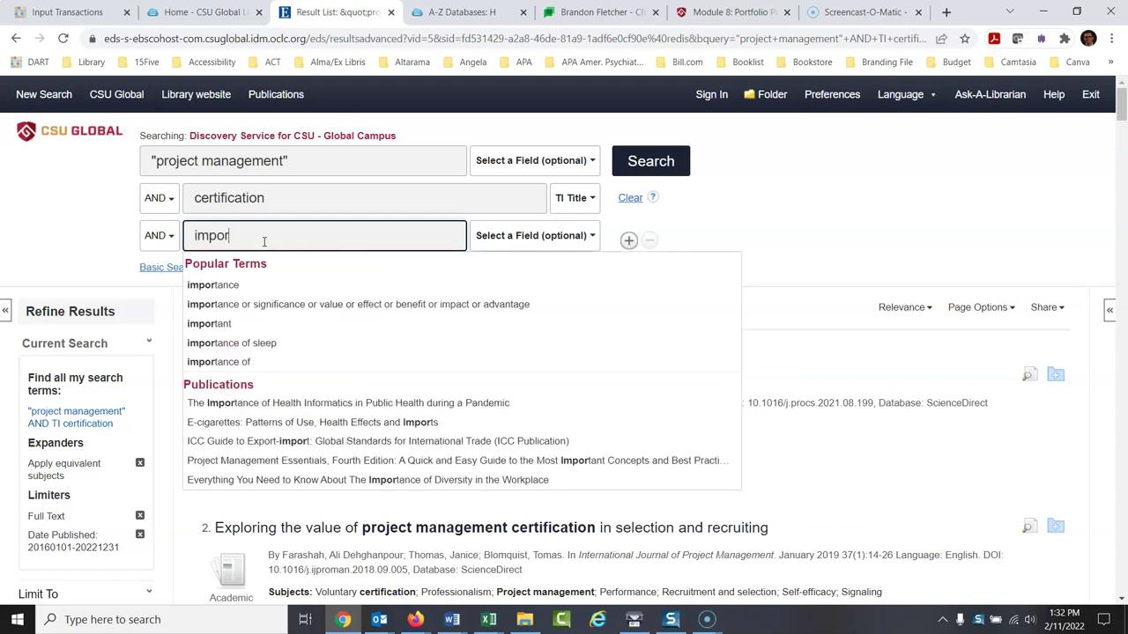
type("tan")
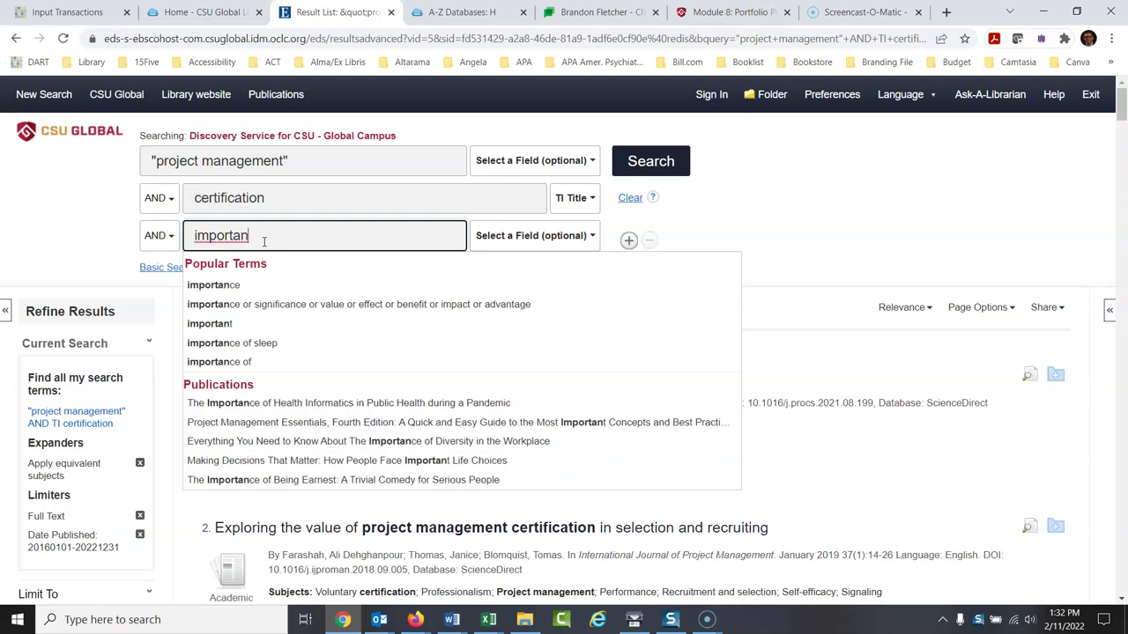
type("*")
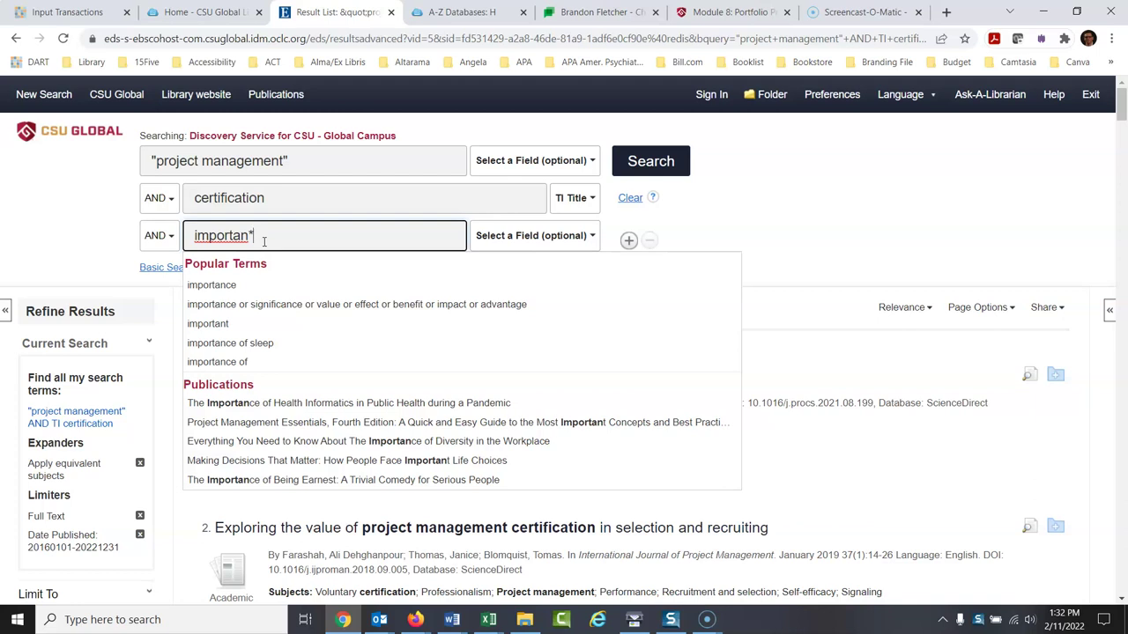
type(" or value ")
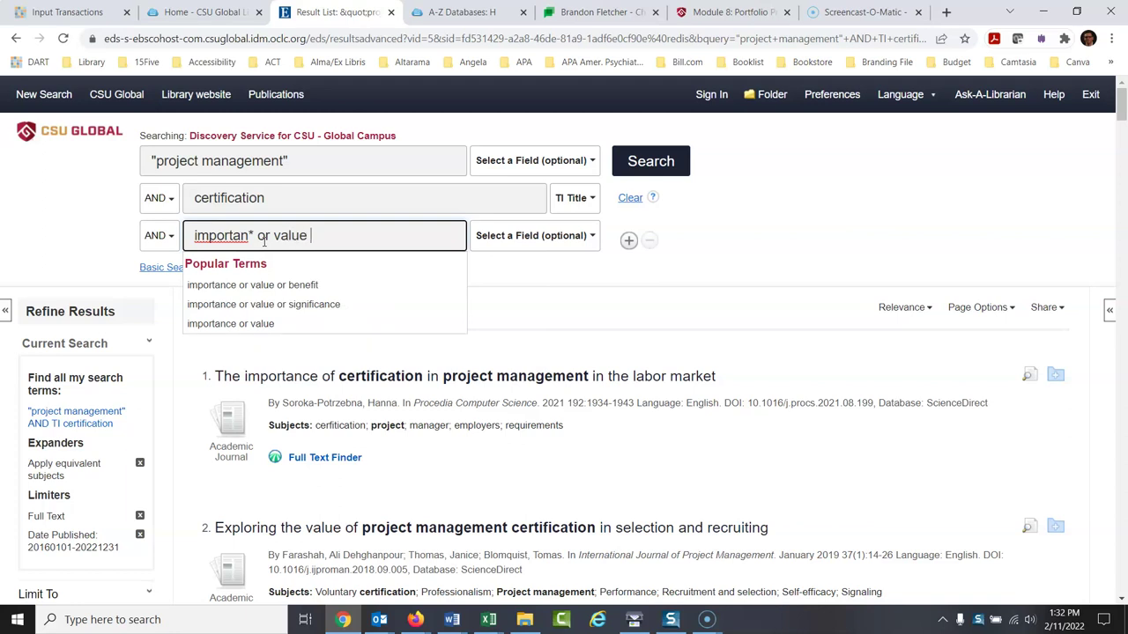
type("or be")
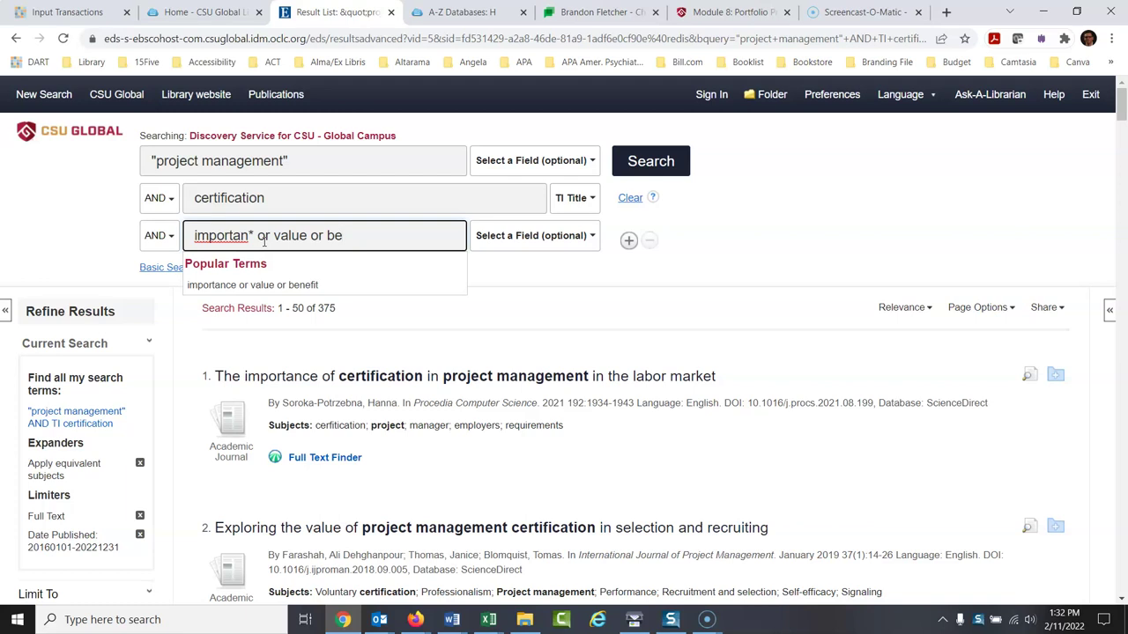
type("nefi*")
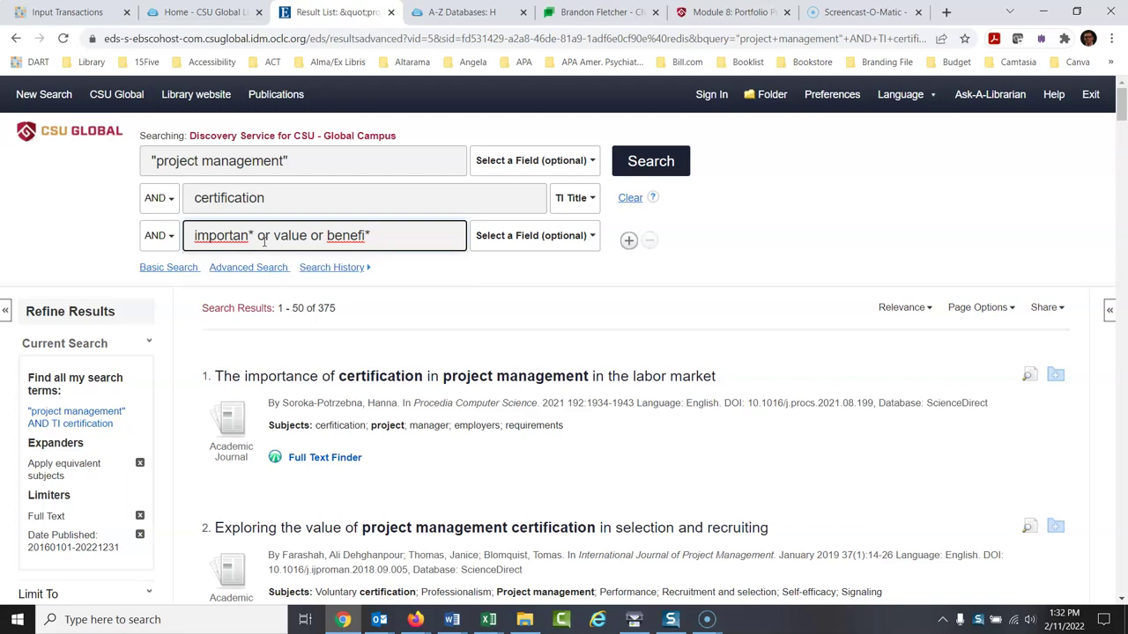
type(" or nece")
type("ssar")
key("BackSpace")
key("BackSpace")
type("*")
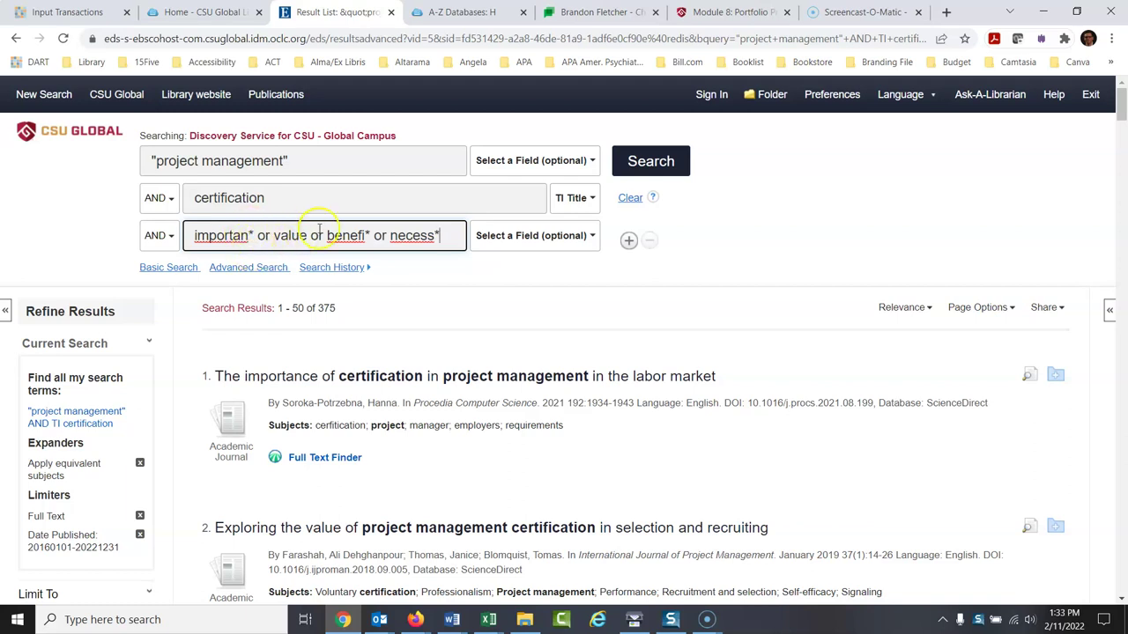
left_click(672, 159)
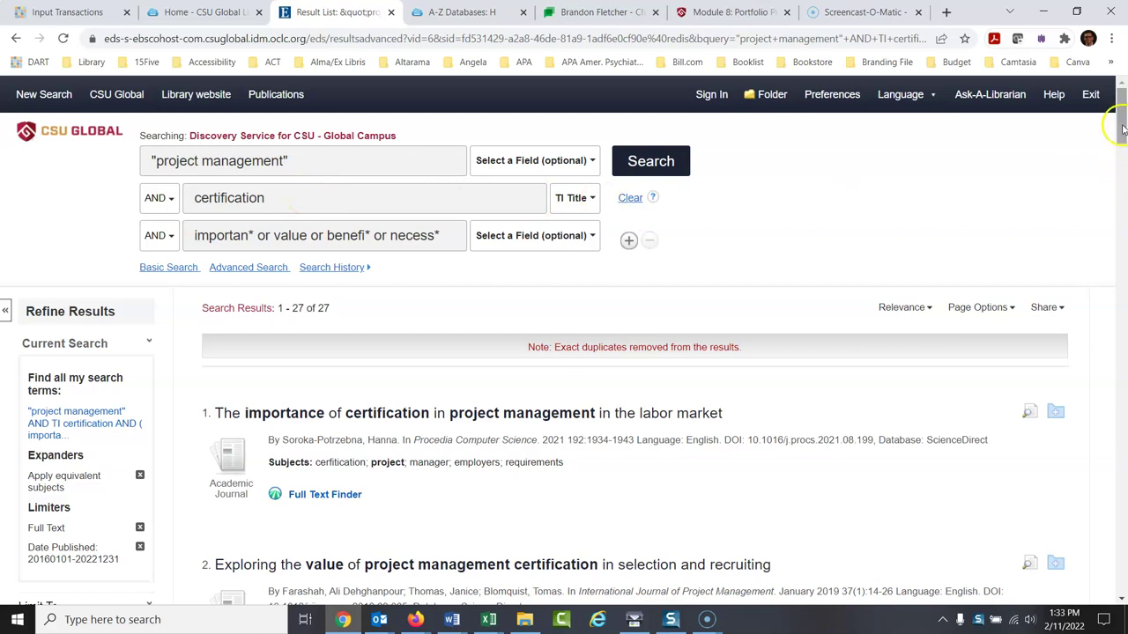
mouse_move(1123, 130)
left_mouse_down()
mouse_move(1124, 258)
mouse_move(1120, 123)
left_mouse_up()
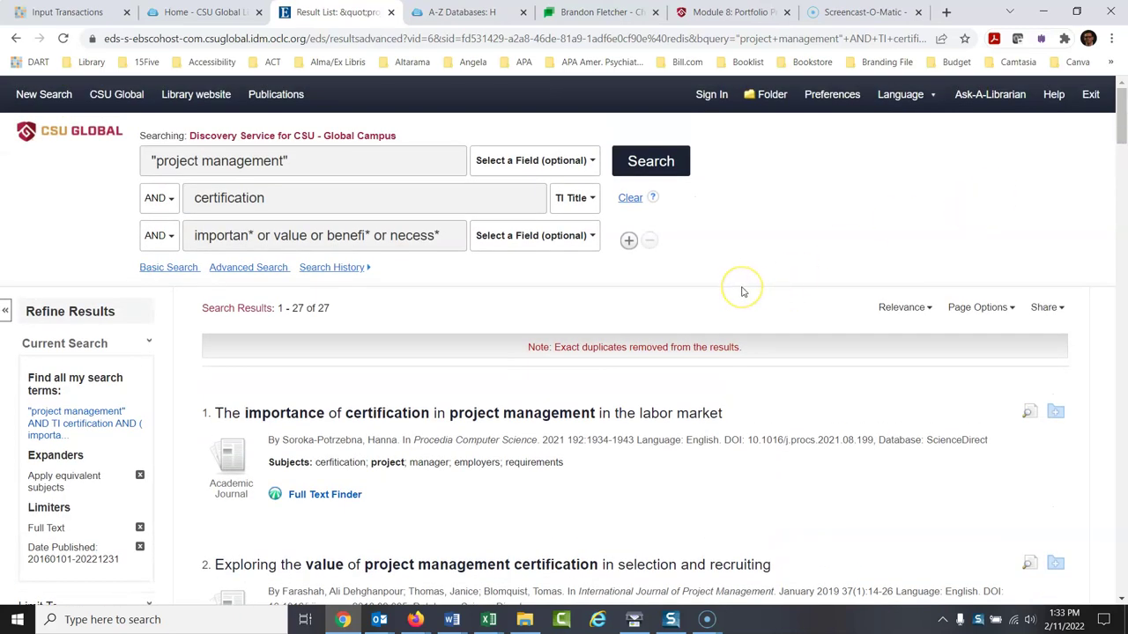